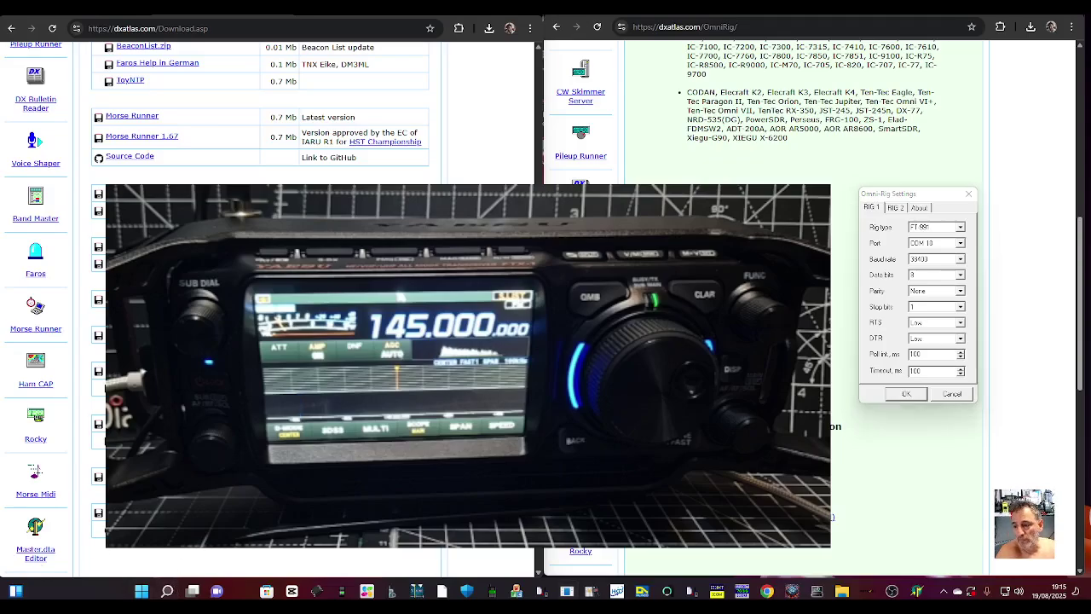
# Open Device Manager and expand the Ports (COM & LPT) group to check the connected serial ports
pyautogui.rightClick(140, 592)
pyautogui.press('Escape')
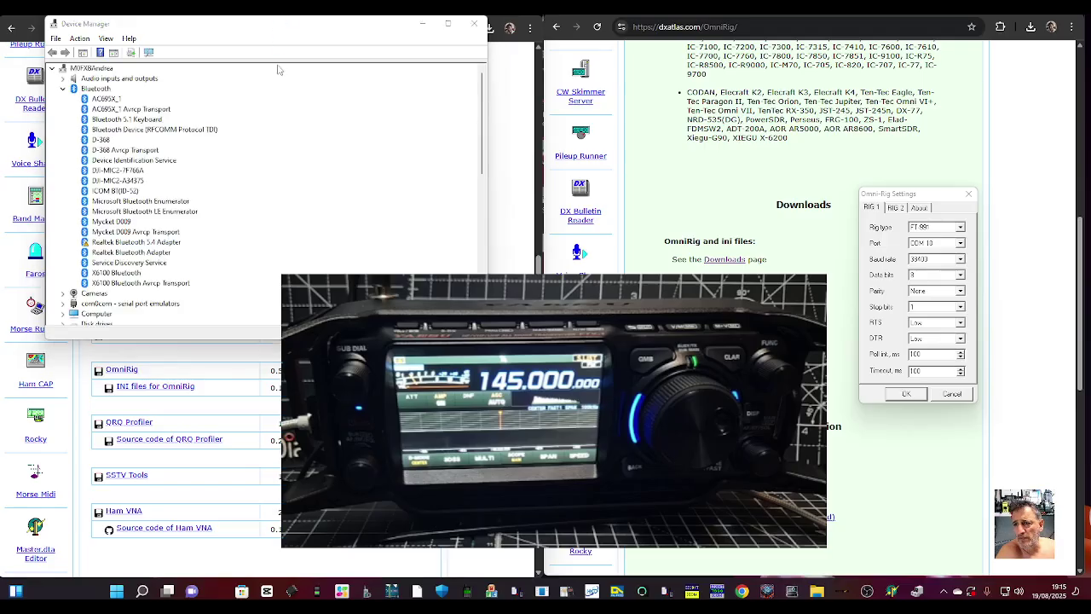
pyautogui.scroll(-5, 127, 229)
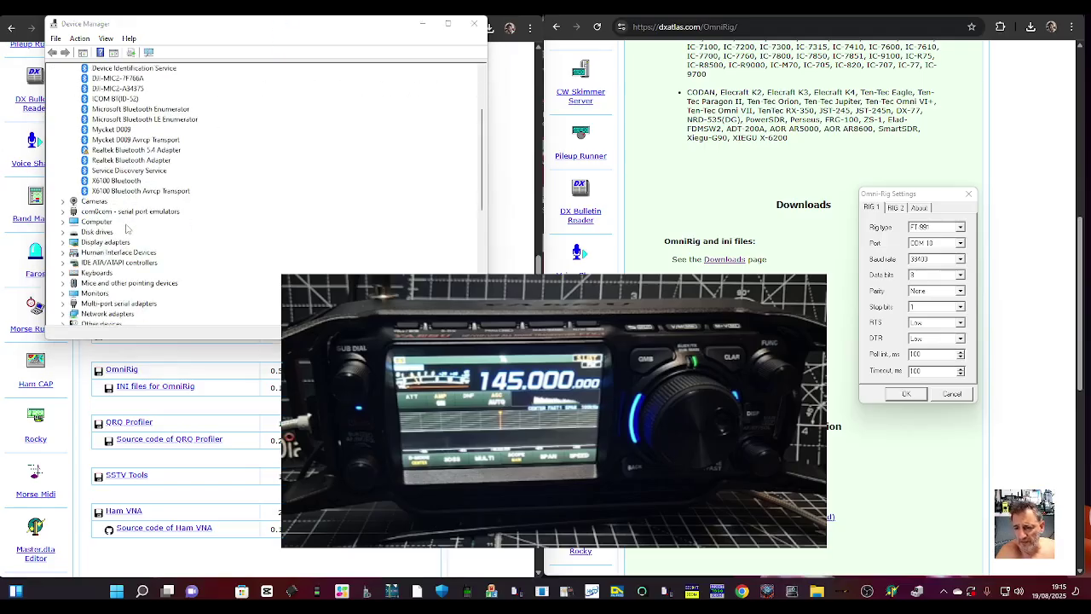
pyautogui.doubleClick(117, 275)
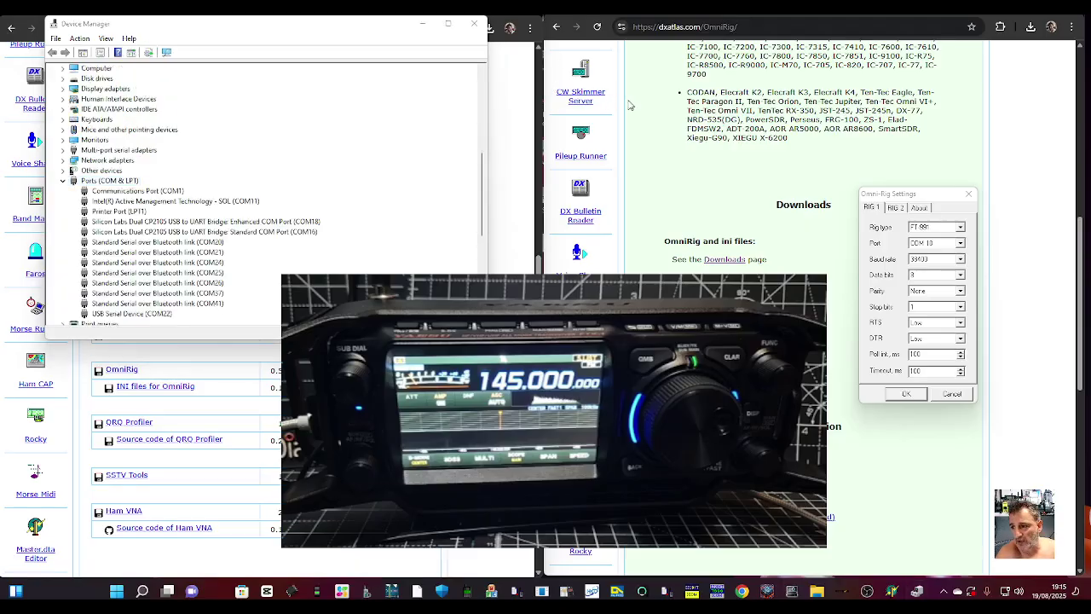
pyautogui.moveTo(394, 29); pyautogui.dragTo(349, 71)
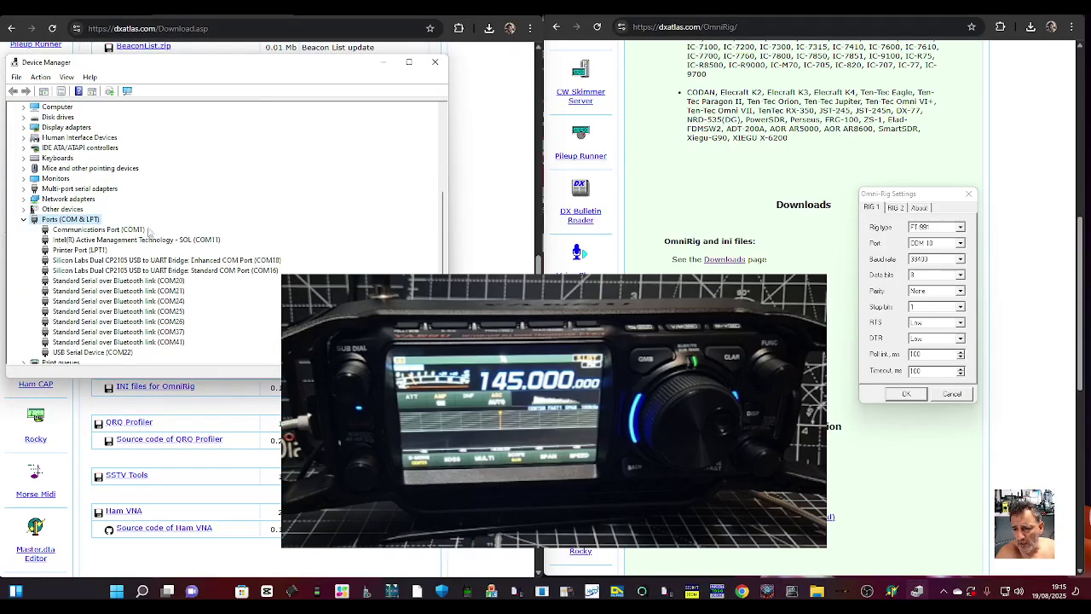
pyautogui.click(640, 108)
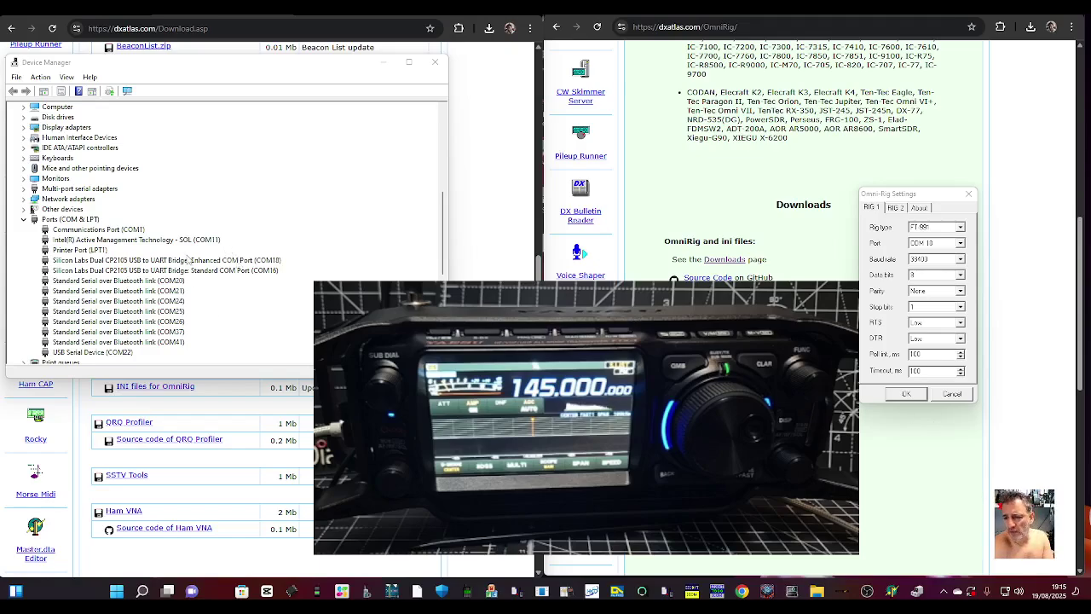
# Check the port settings of the Silicon Labs Enhanced COM Port, then put Device Manager away
pyautogui.click(188, 260)
pyautogui.rightClick(187, 265)
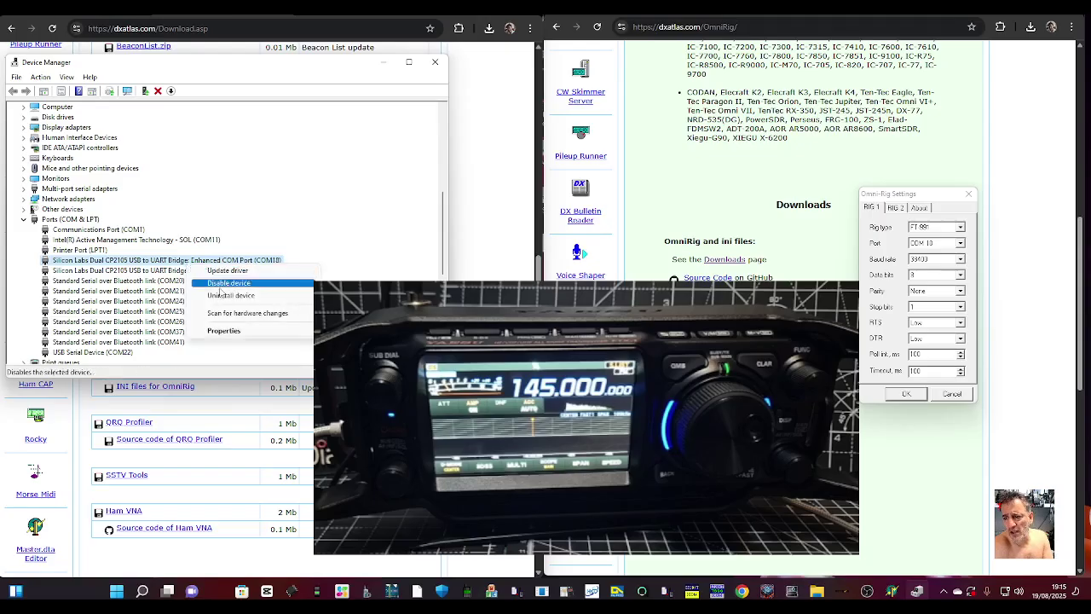
pyautogui.click(228, 332)
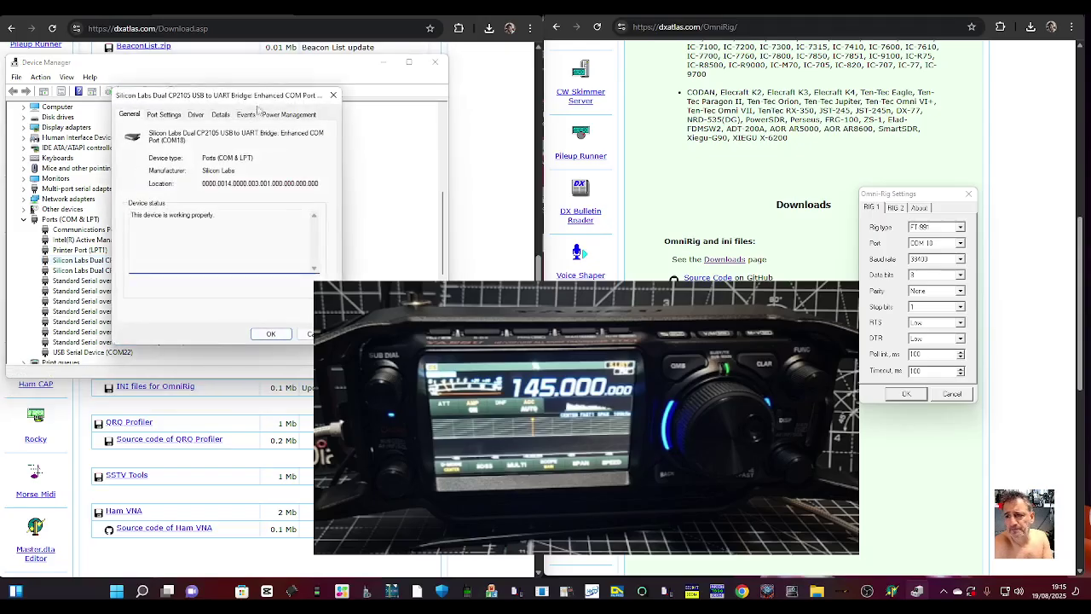
pyautogui.moveTo(267, 95); pyautogui.dragTo(193, 111)
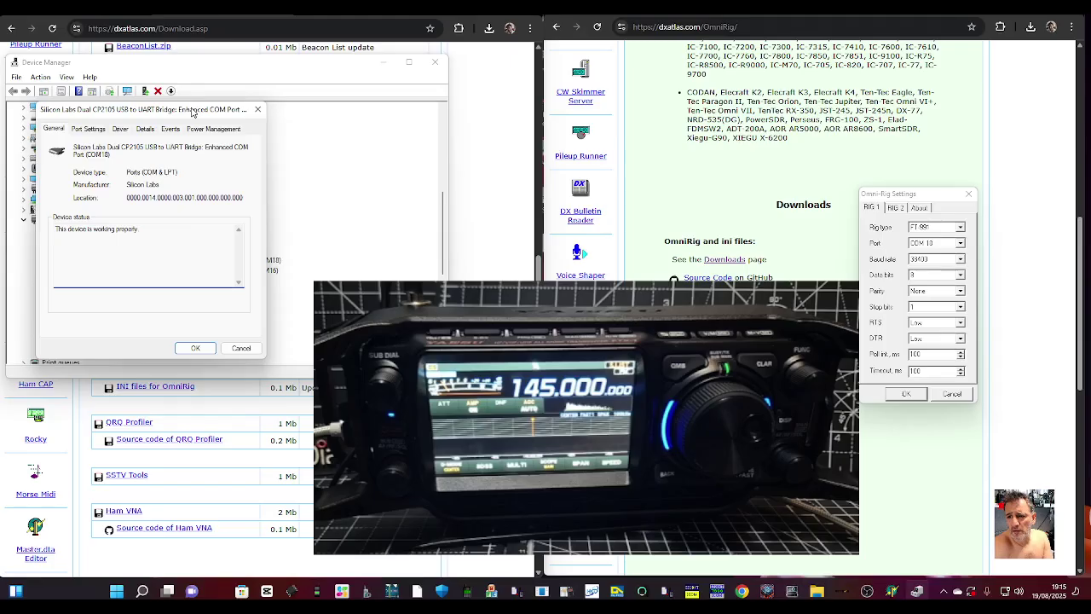
pyautogui.click(88, 128)
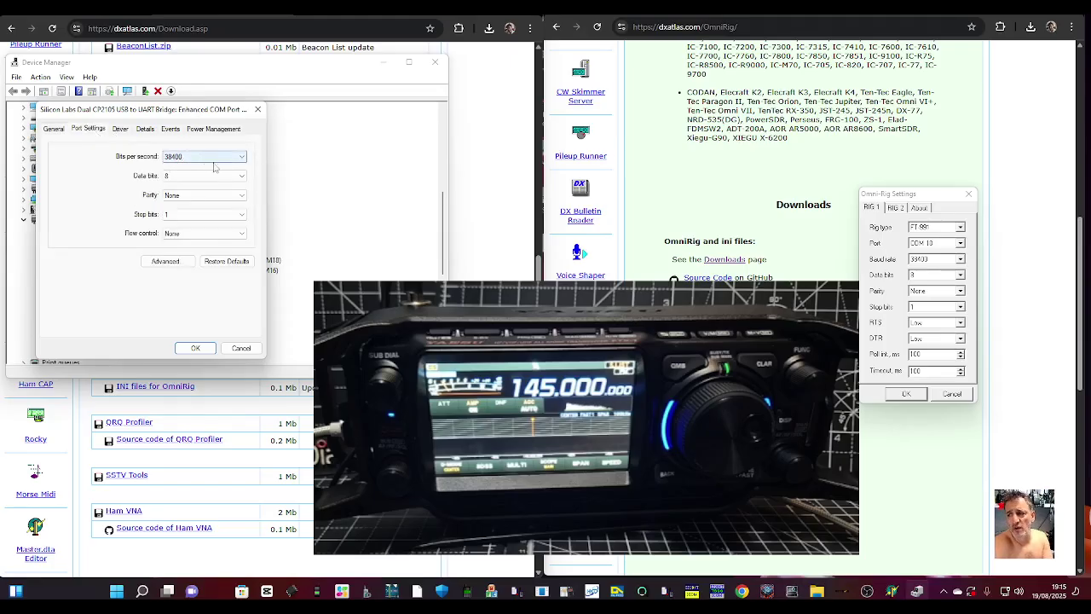
pyautogui.click(196, 348)
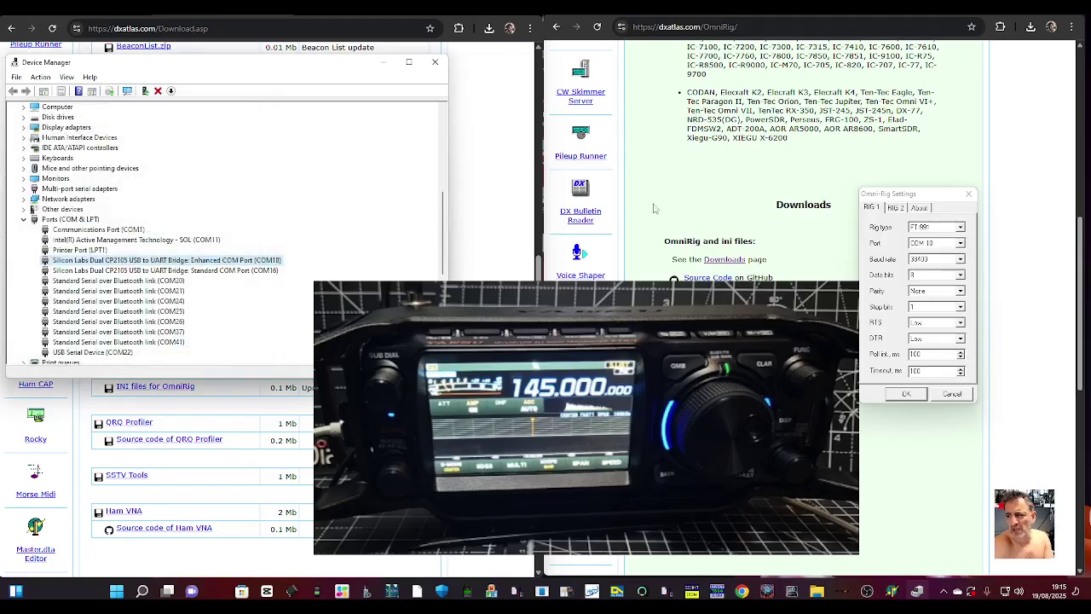
pyautogui.click(388, 65)
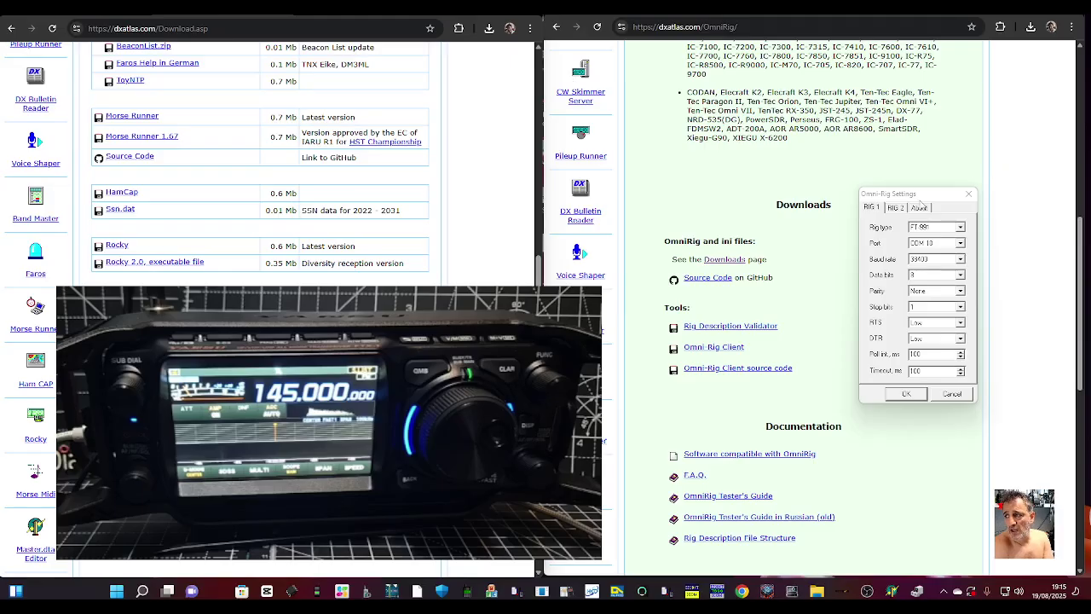
# Review the rig type, port and baud rate choices for RIG 1 in Omni-Rig Settings without changing them
pyautogui.moveTo(922, 198); pyautogui.dragTo(884, 177)
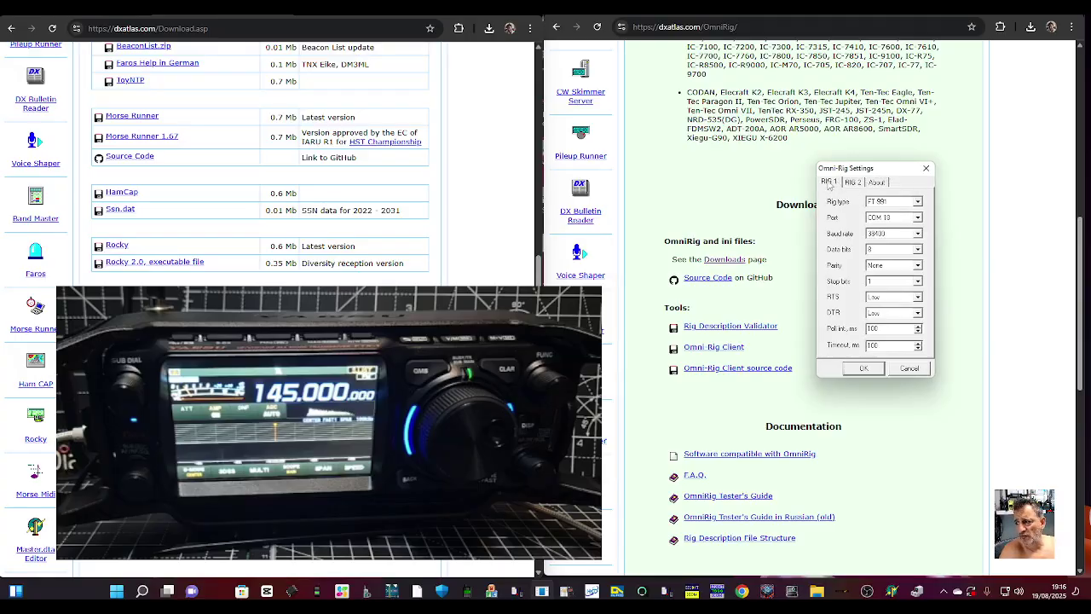
pyautogui.click(917, 202)
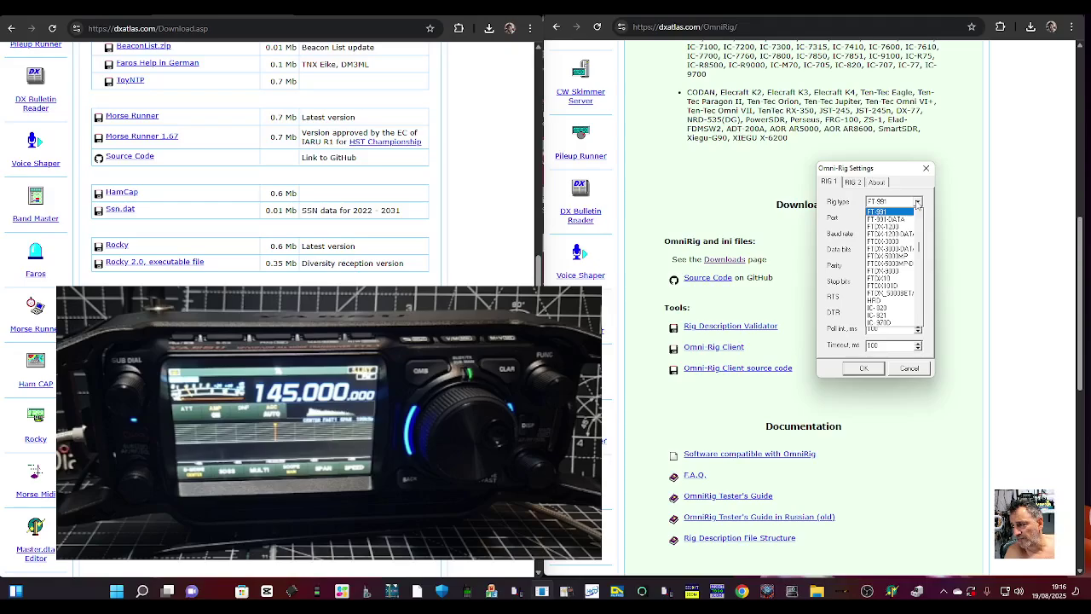
pyautogui.moveTo(919, 247)
pyautogui.mouseDown()
pyautogui.moveTo(918, 230)
pyautogui.moveTo(917, 246)
pyautogui.mouseUp()
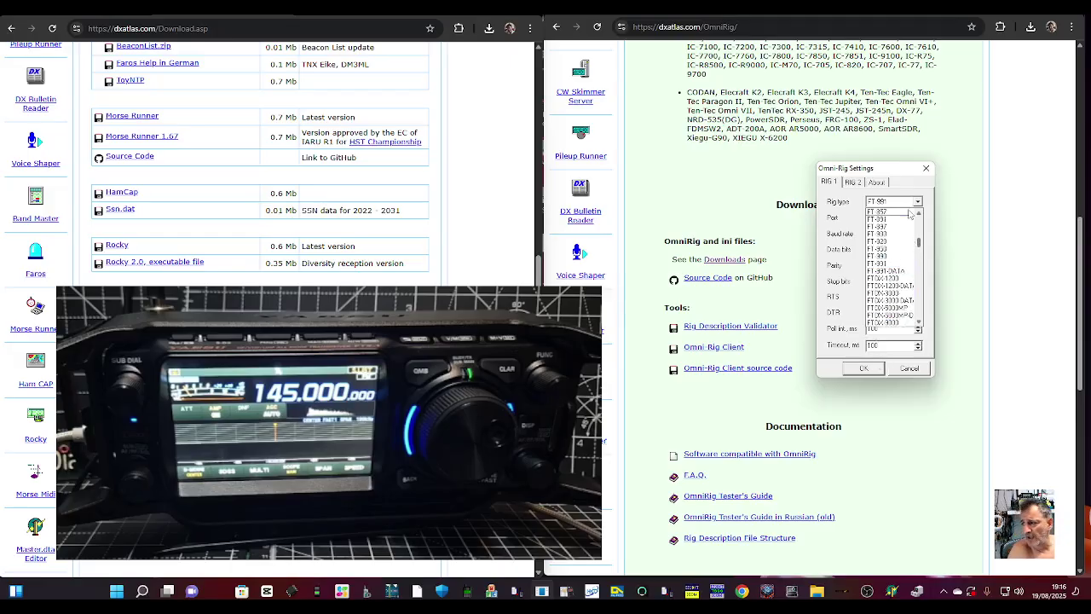
pyautogui.click(877, 376)
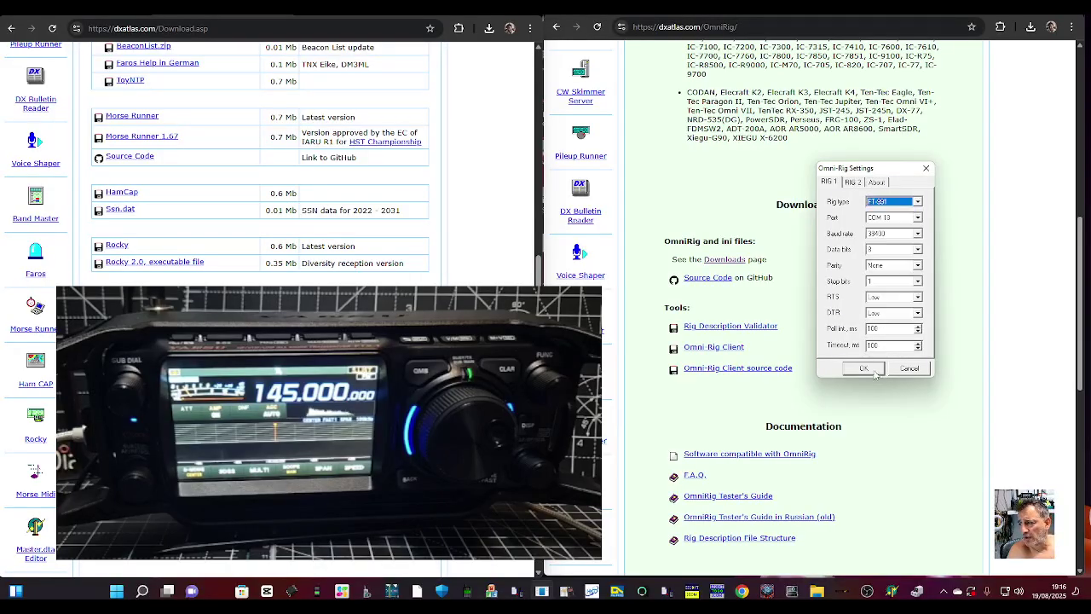
pyautogui.click(919, 218)
pyautogui.click(919, 218)
pyautogui.click(919, 235)
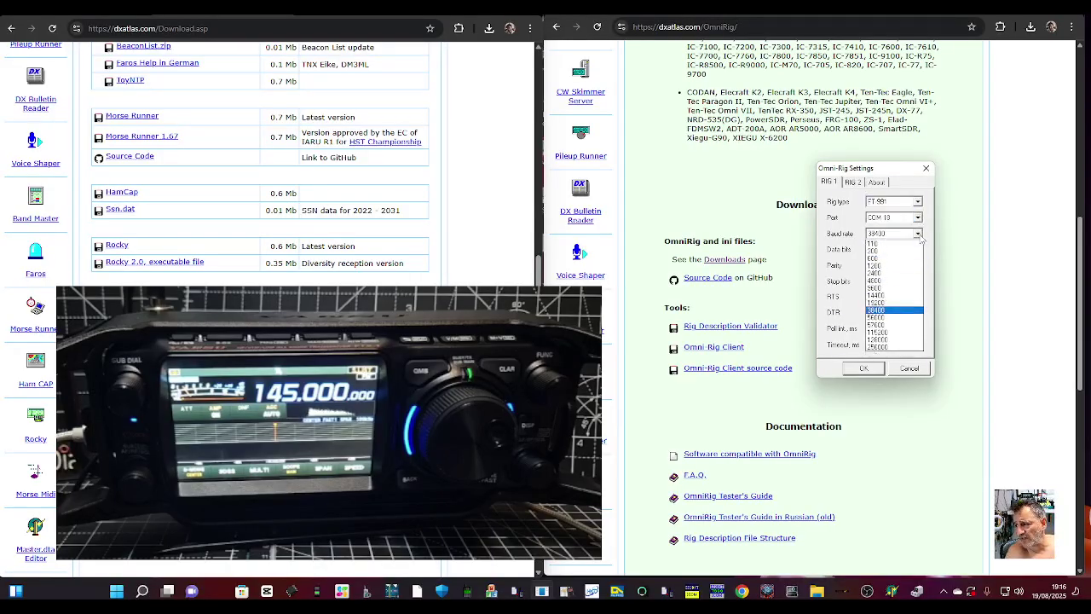
pyautogui.click(919, 235)
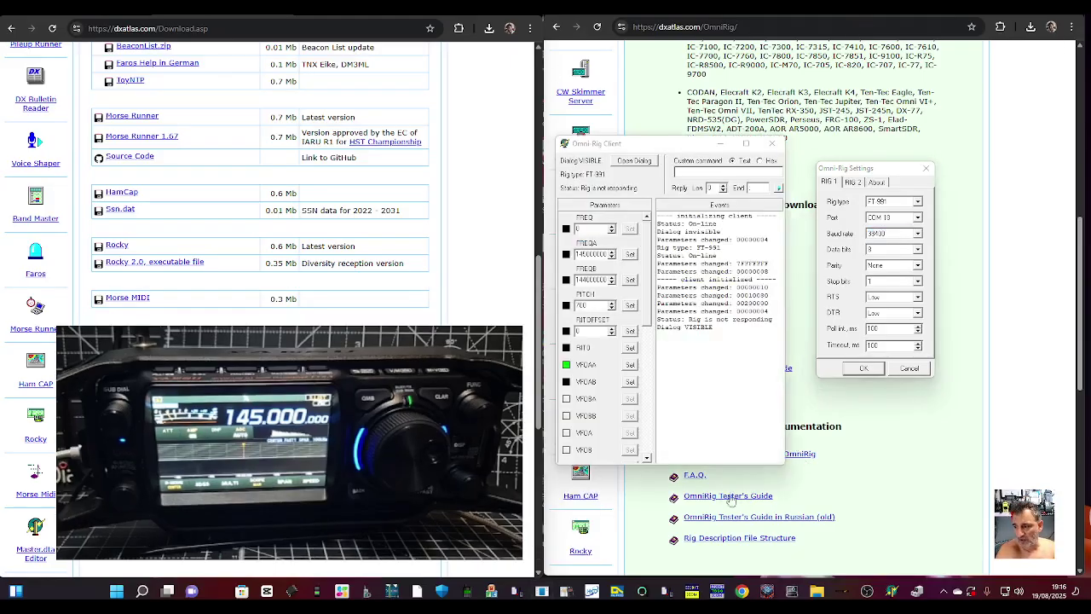
# Check the browser's recent downloads for the OmniRig and Client archives
pyautogui.moveTo(688, 148); pyautogui.dragTo(680, 174)
pyautogui.click(1031, 26)
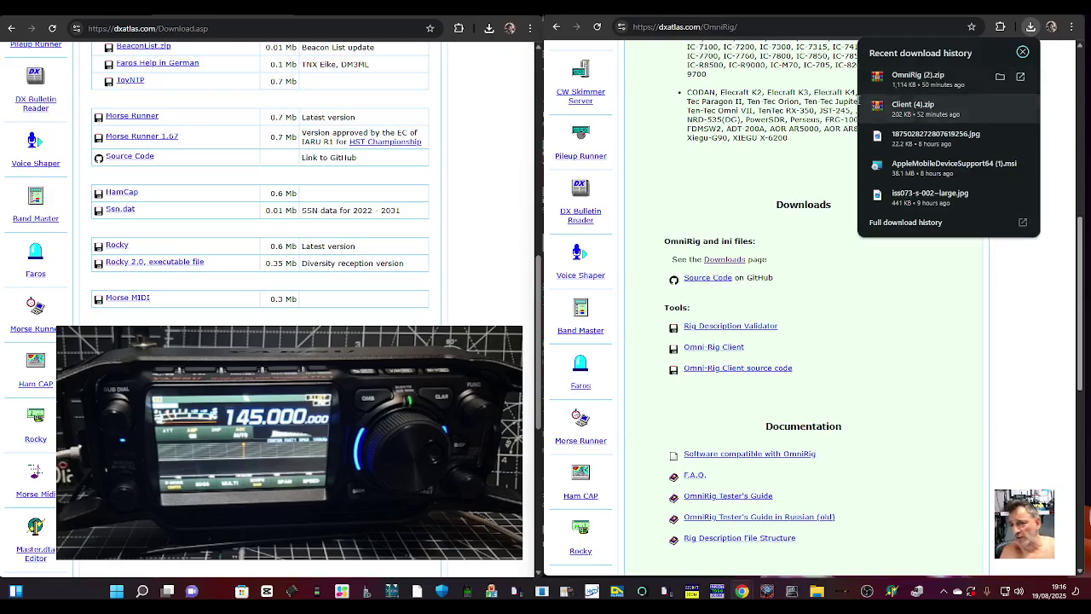
pyautogui.click(827, 225)
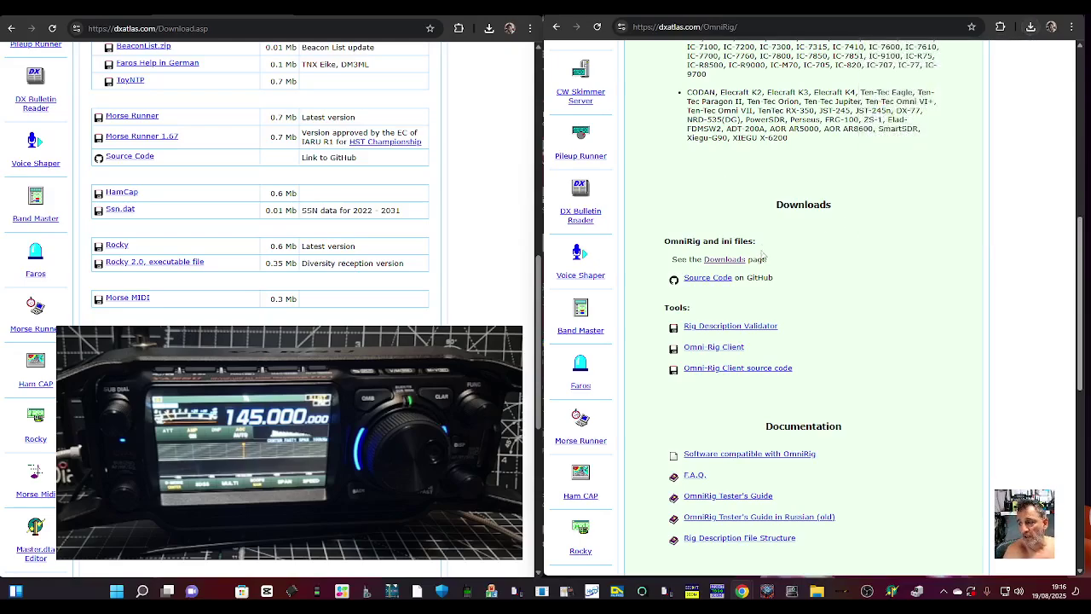
# Bring the Omni-Rig Client window forward, clear of the camera view, and apply a FREQB of 145000000
pyautogui.moveTo(893, 594)
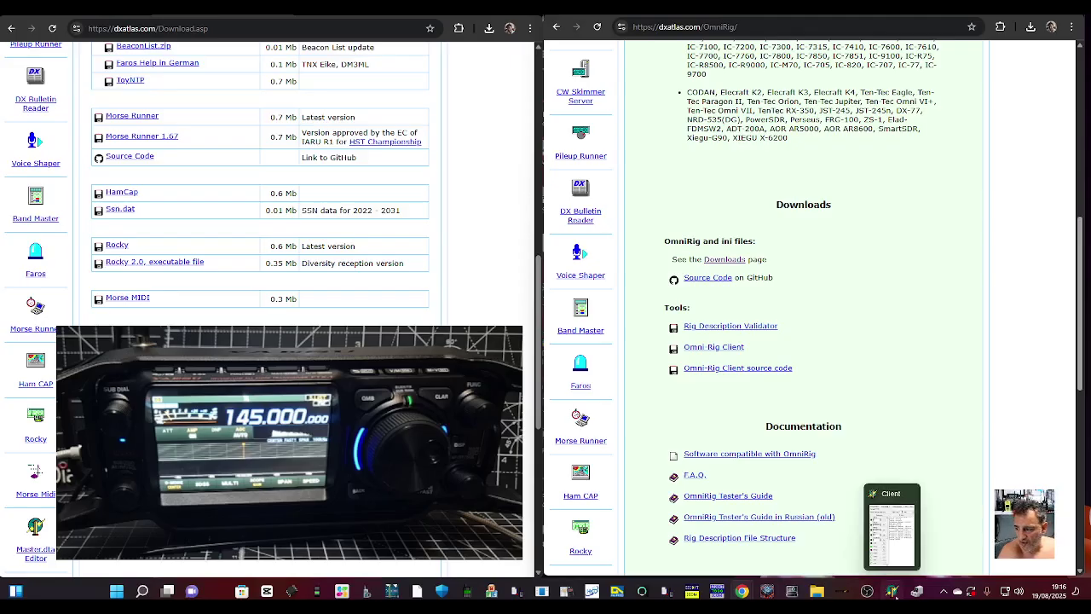
pyautogui.click(893, 594)
pyautogui.moveTo(643, 177); pyautogui.dragTo(734, 147)
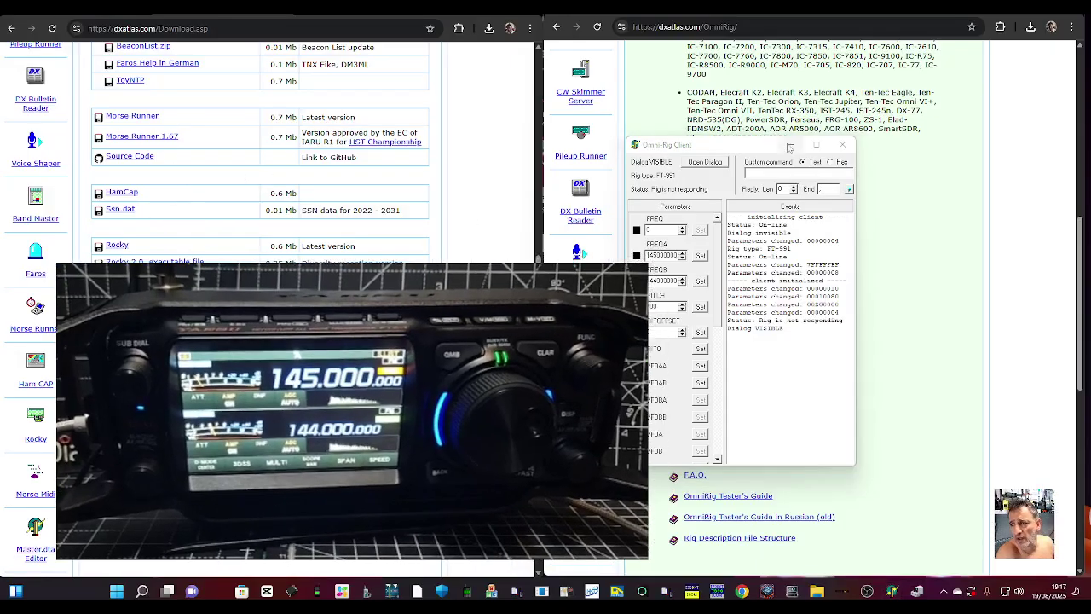
pyautogui.moveTo(790, 147); pyautogui.dragTo(813, 133)
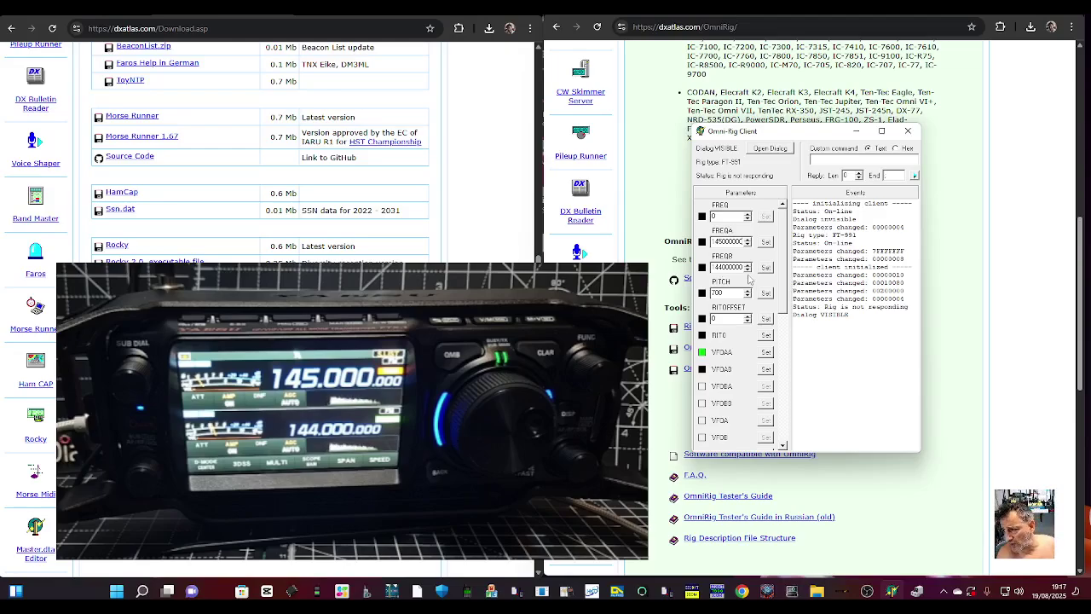
pyautogui.doubleClick(729, 266)
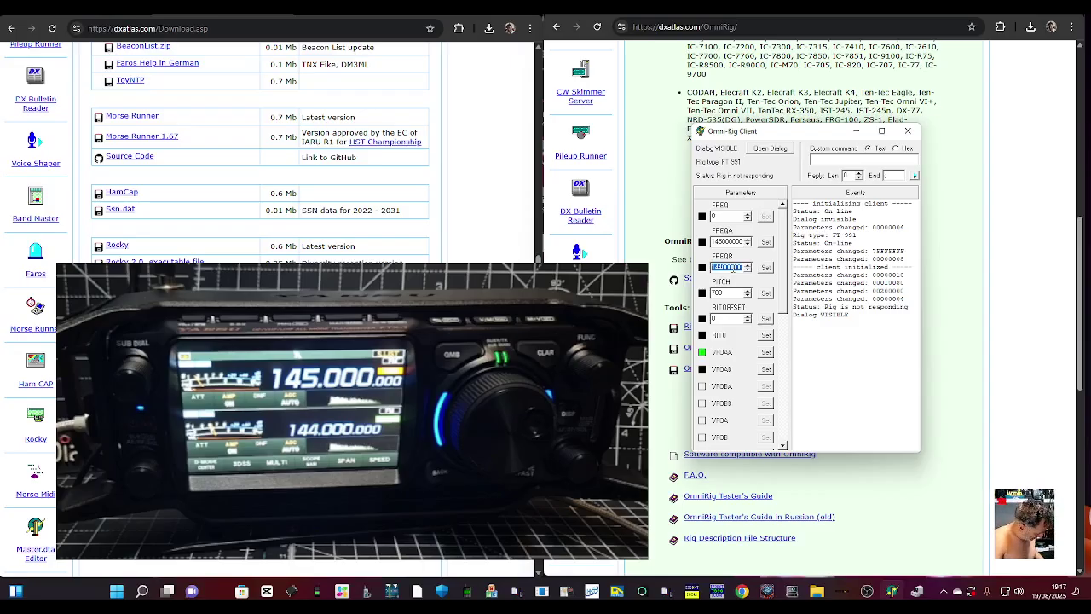
pyautogui.write('145')
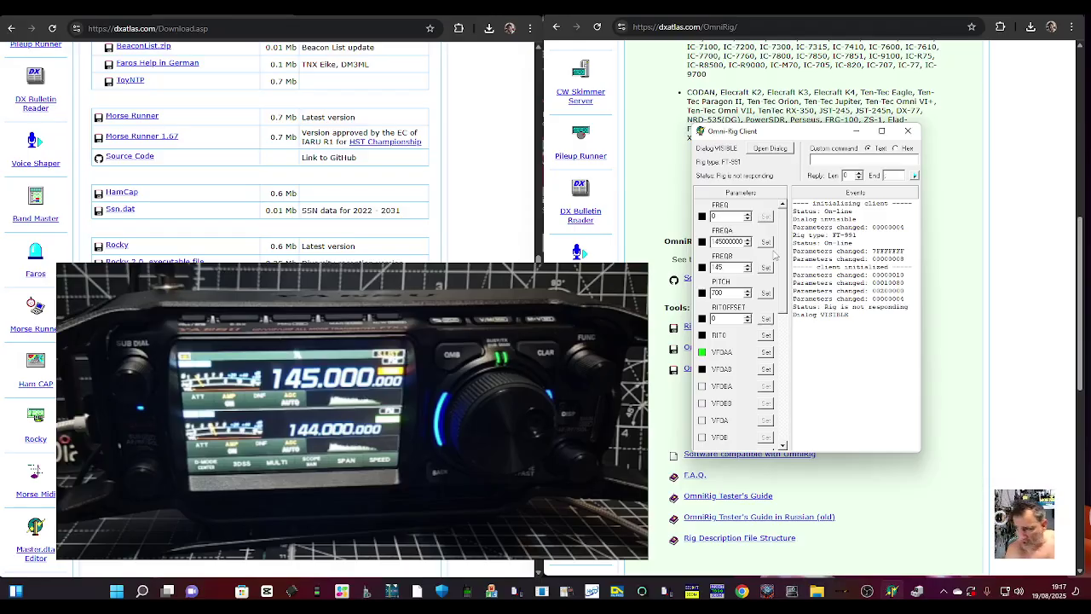
pyautogui.write('00000')
pyautogui.click(767, 267)
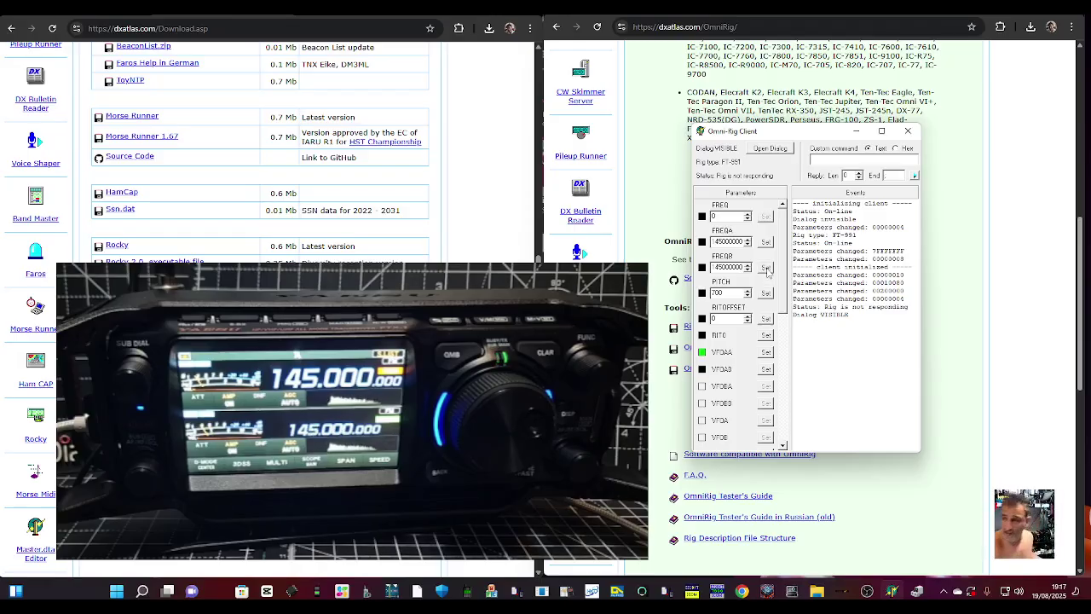
# Set FREQA to 434550000 in the Omni-Rig Client and apply it to the radio
pyautogui.doubleClick(728, 242)
pyautogui.write('4355')
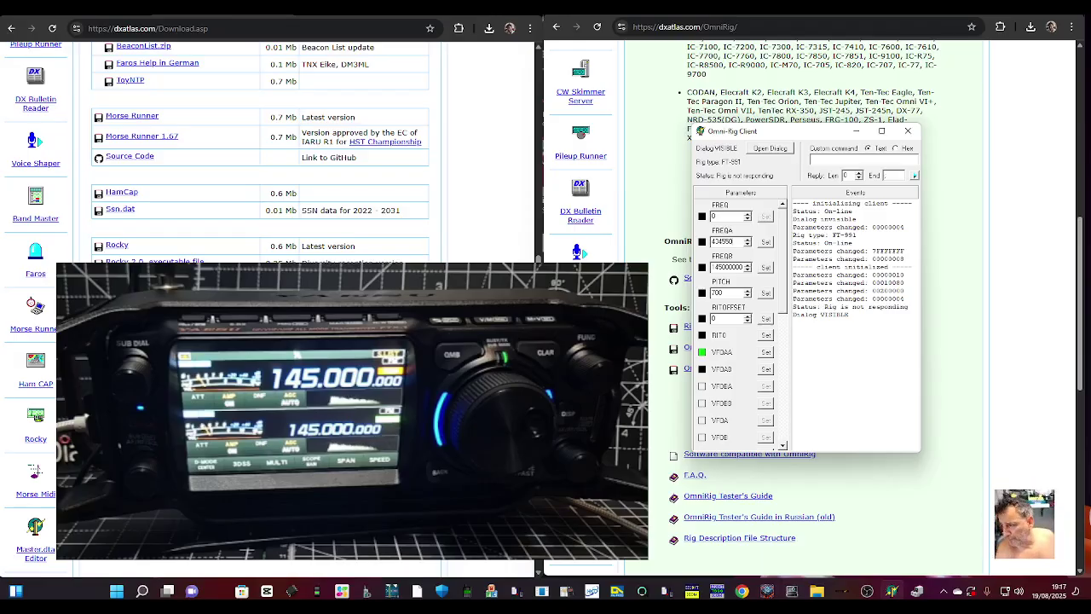
pyautogui.click(766, 242)
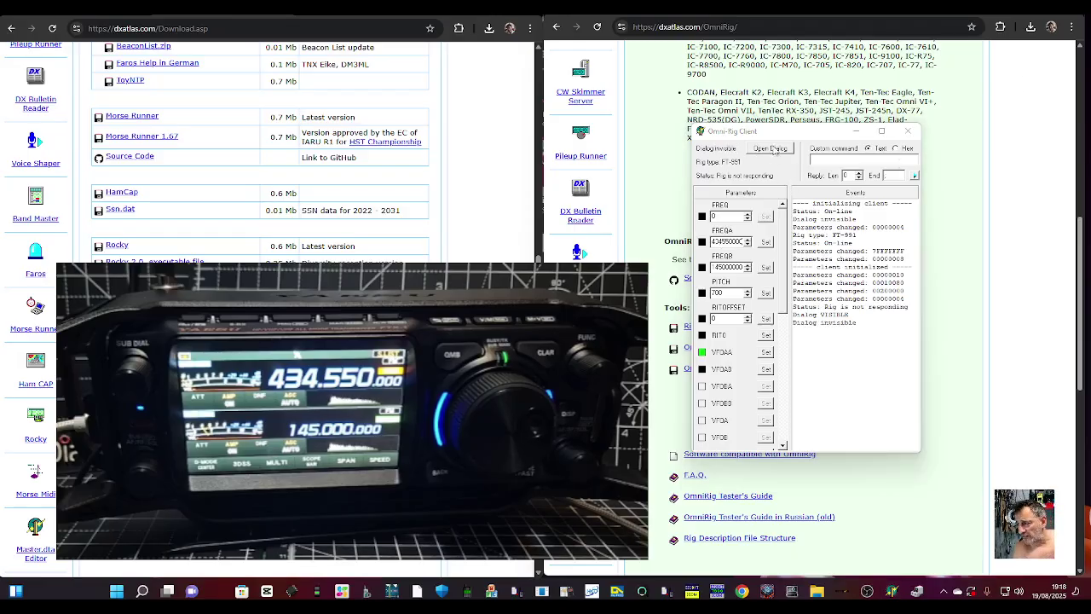
# Reopen the Omni-Rig Settings dialog from the client and place it beside the client window
pyautogui.click(772, 150)
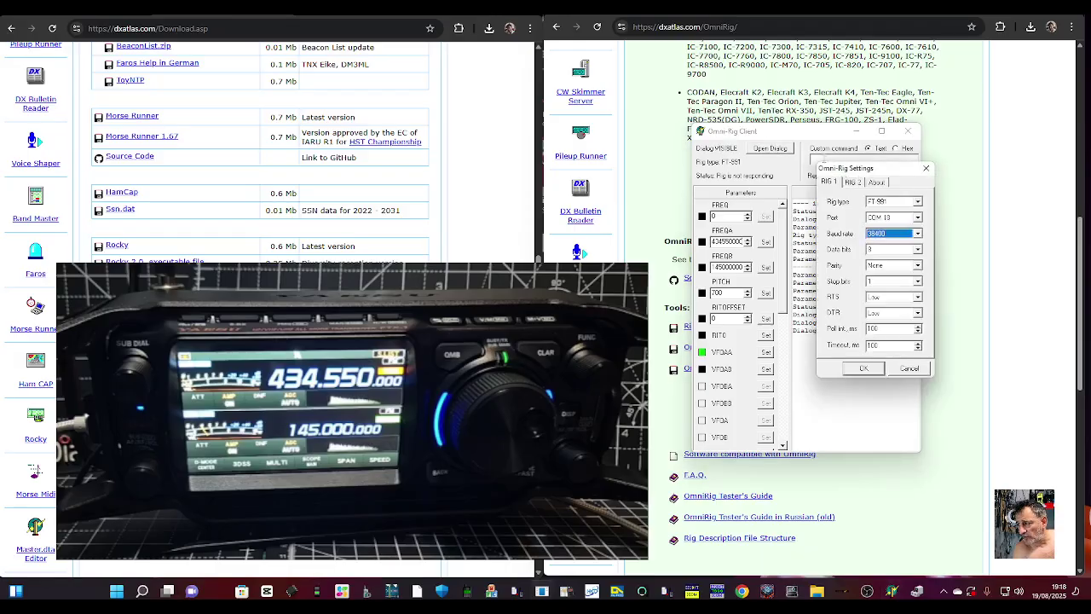
pyautogui.moveTo(893, 175); pyautogui.dragTo(1012, 183)
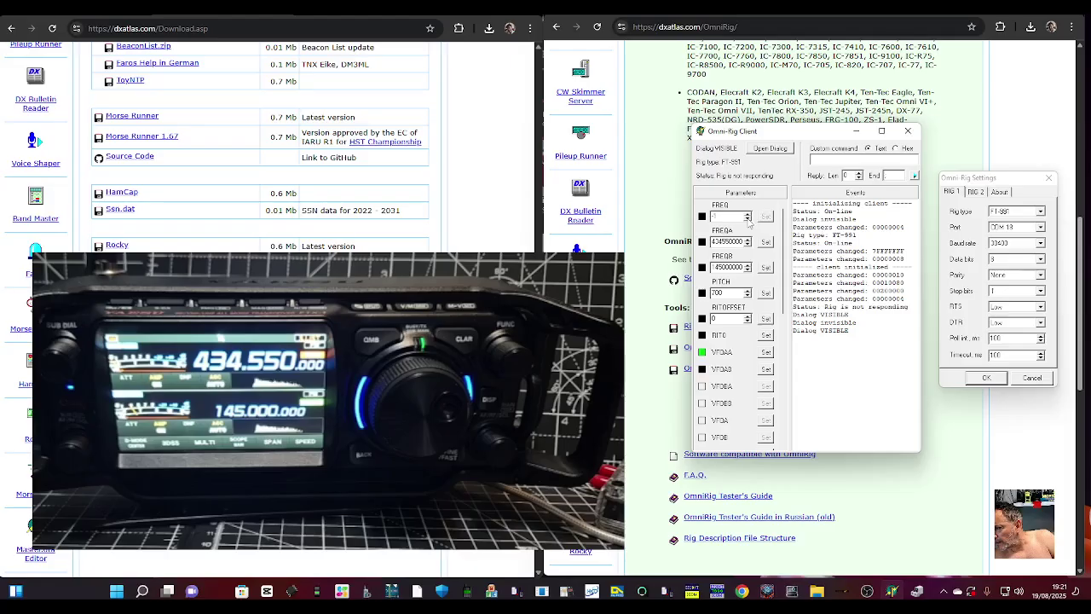
# Return FREQ to 0, lower FREQA to 434549972 and send it to the radio
pyautogui.click(748, 218)
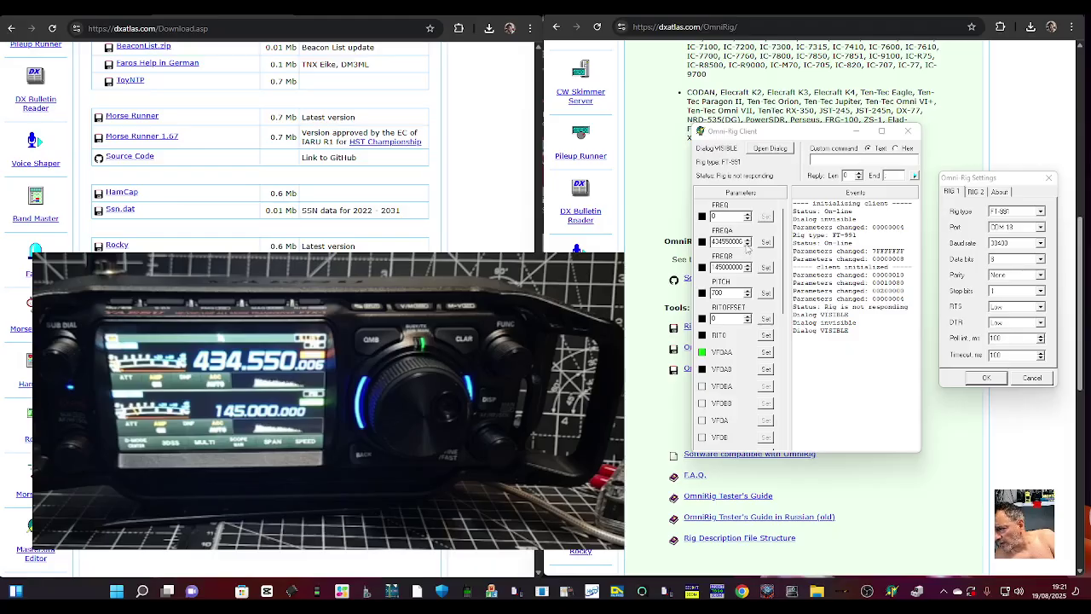
pyautogui.click(748, 244)
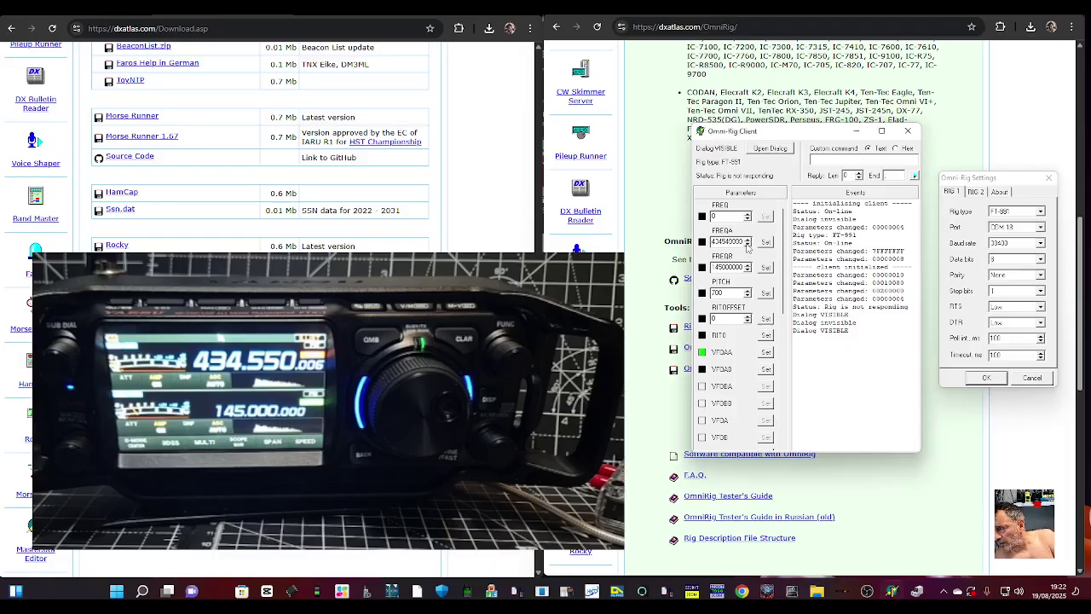
pyautogui.click(748, 244)
pyautogui.click(767, 244)
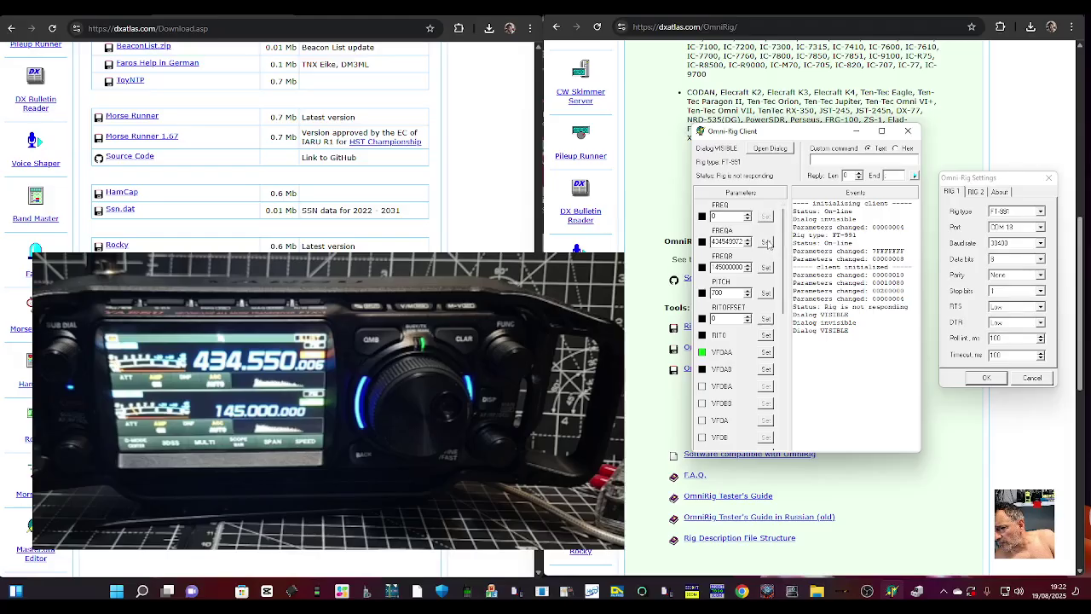